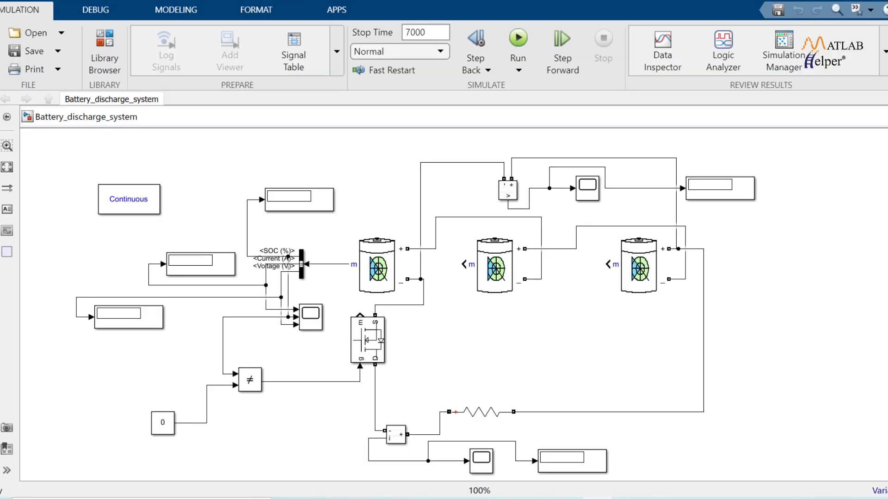
Run the discharge model at stop time 0, showing initial SOC 96 and pack voltage 12.11 V.
{"action": "double_click", "coordinate": [427, 32]}
{"action": "type", "text": "0"}
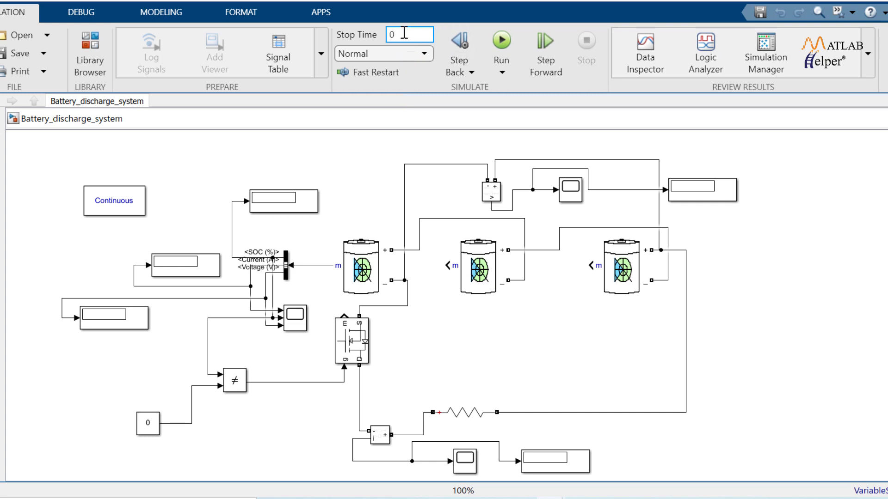
{"action": "left_click", "coordinate": [502, 41]}
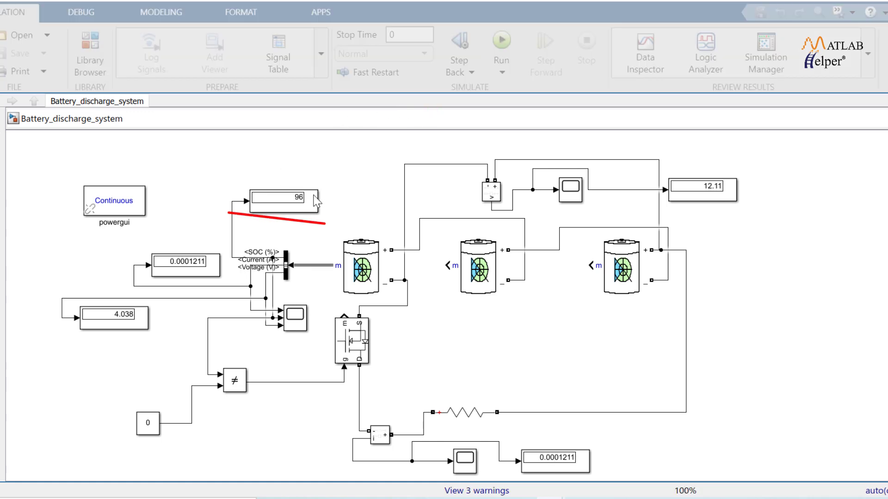
Simulate the discharge model to a stop time of 1000 s, bringing SOC to 67.97.
{"action": "double_click", "coordinate": [397, 35]}
{"action": "type", "text": "1"}
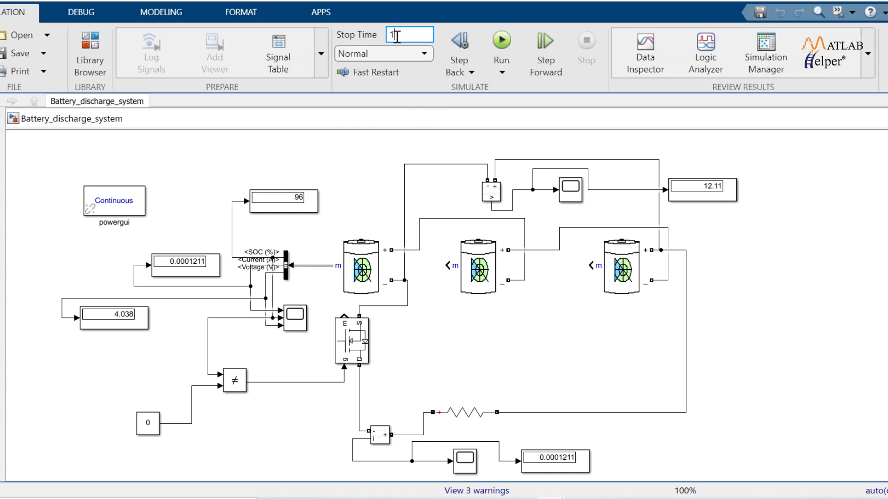
{"action": "type", "text": "000"}
{"action": "left_click", "coordinate": [501, 37]}
Rerun the discharge simulation with stop time 6000 s, draining SOC to 0.
{"action": "left_click", "coordinate": [414, 32]}
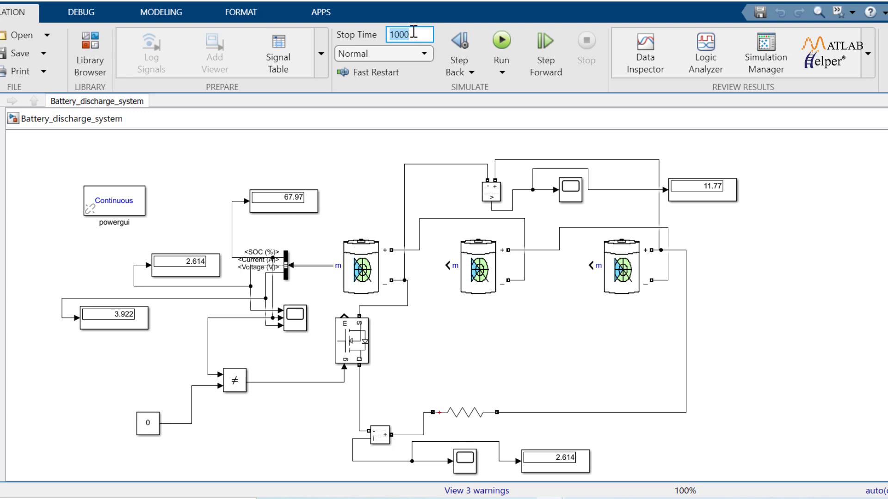
{"action": "type", "text": "6000"}
{"action": "left_click", "coordinate": [502, 41]}
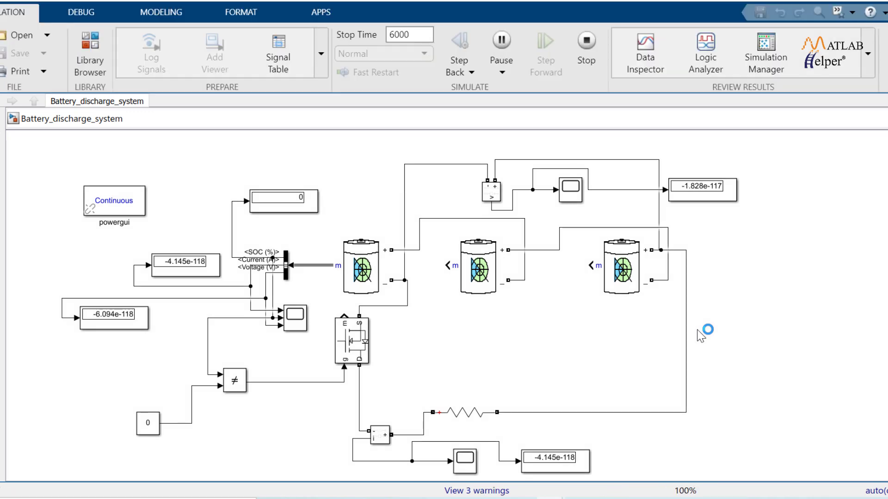
Rerun the discharge model with stop time 7000 s; SOC stays 0 with near-zero voltages.
{"action": "double_click", "coordinate": [407, 34]}
{"action": "key", "text": "BackSpace"}
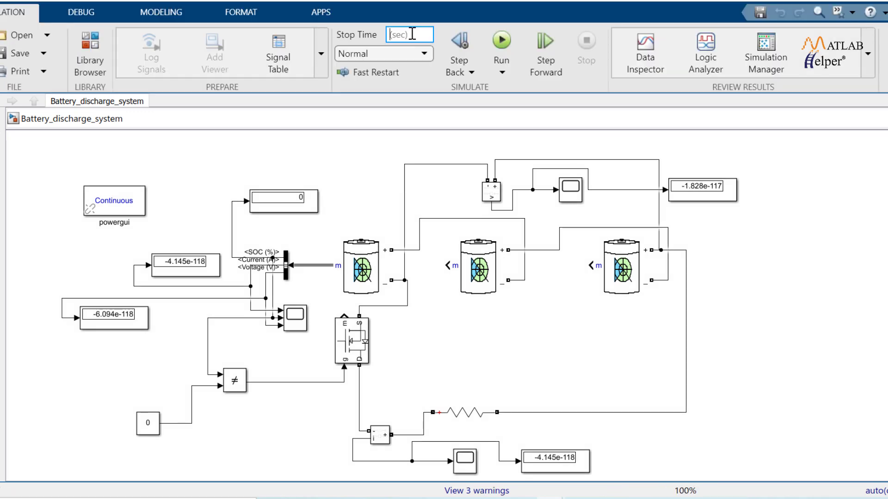
{"action": "type", "text": "7000"}
{"action": "left_click", "coordinate": [502, 40]}
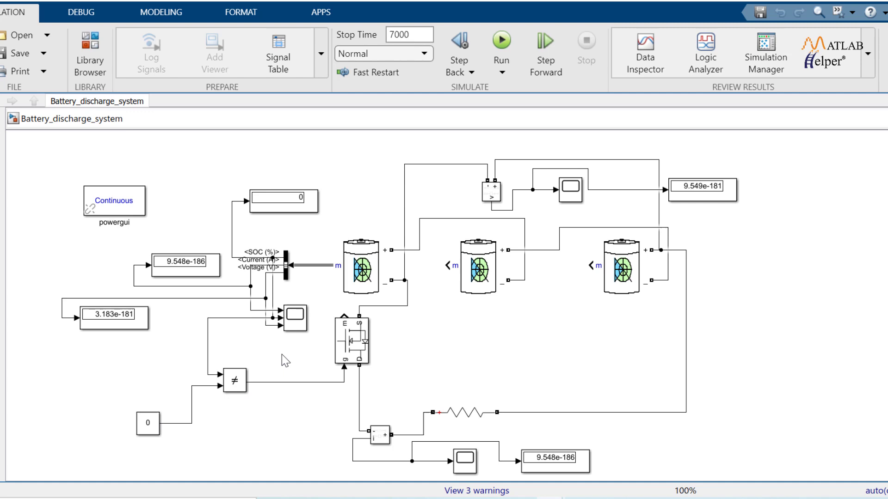
Select the Mosfet, not-equal comparison and powergui Continuous blocks in turn to explain them.
{"action": "left_click", "coordinate": [354, 361]}
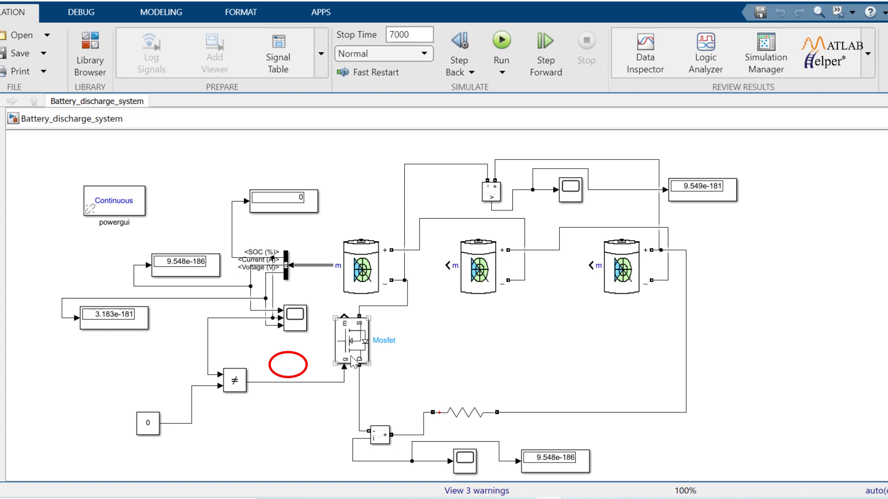
{"action": "left_click", "coordinate": [461, 359]}
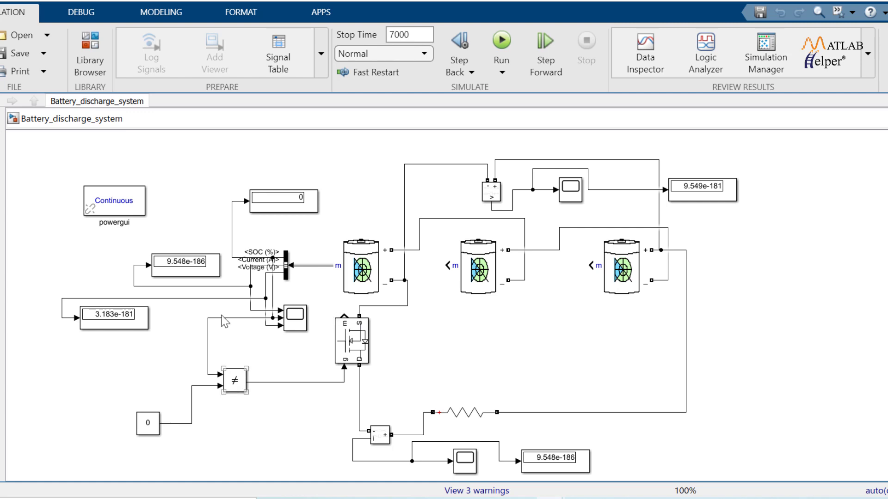
{"action": "left_click", "coordinate": [240, 387]}
{"action": "left_click", "coordinate": [351, 338]}
{"action": "left_click", "coordinate": [142, 206]}
{"action": "left_click", "coordinate": [159, 225]}
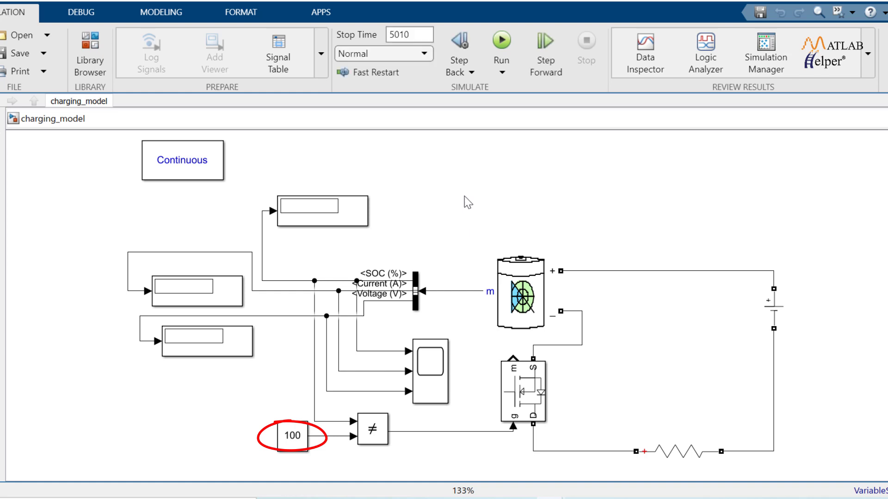
Set the charging model's stop time from 5010 to 0 and run it to show initial SOC 30.
{"action": "double_click", "coordinate": [412, 36]}
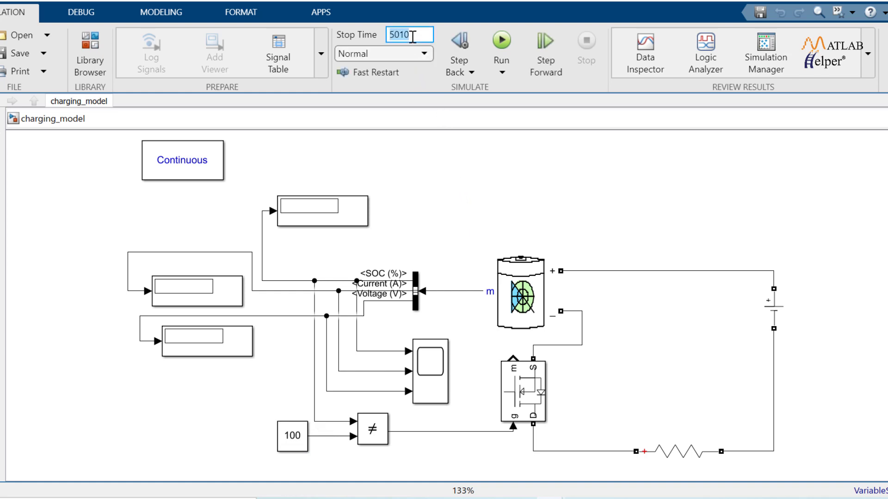
{"action": "type", "text": "0"}
{"action": "left_click", "coordinate": [542, 268]}
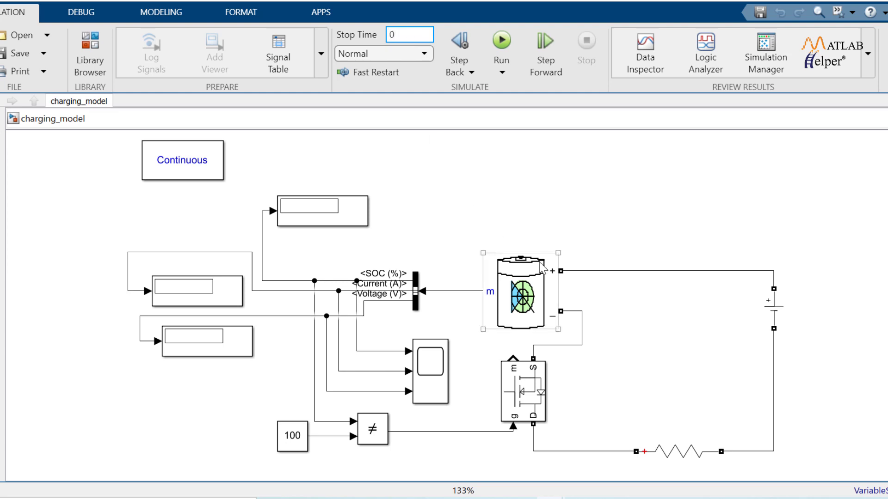
{"action": "left_click", "coordinate": [527, 220]}
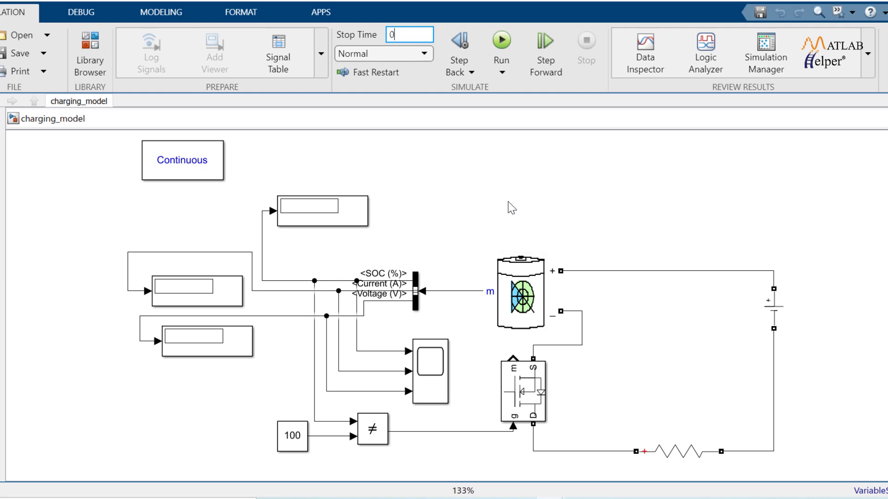
{"action": "left_click", "coordinate": [502, 42]}
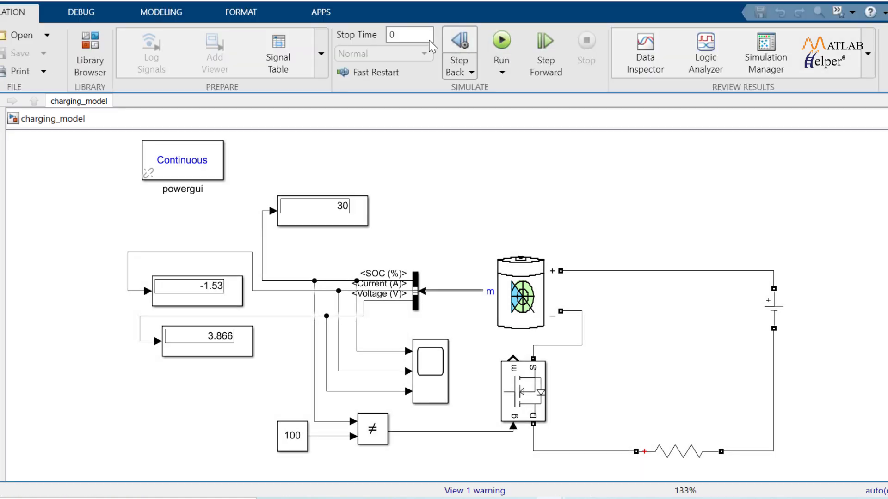
Run the charging simulation to 2000 s, then 6000 s, until SOC reaches 100.
{"action": "left_click", "coordinate": [401, 31]}
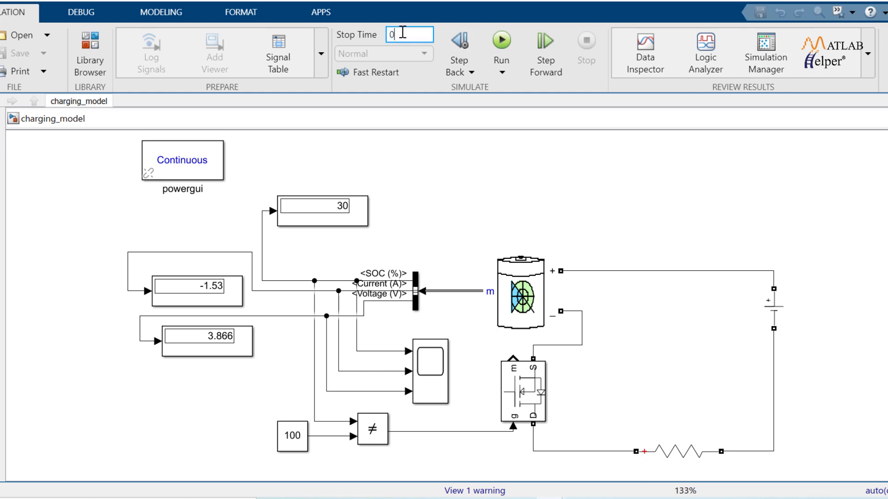
{"action": "key", "text": "BackSpace"}
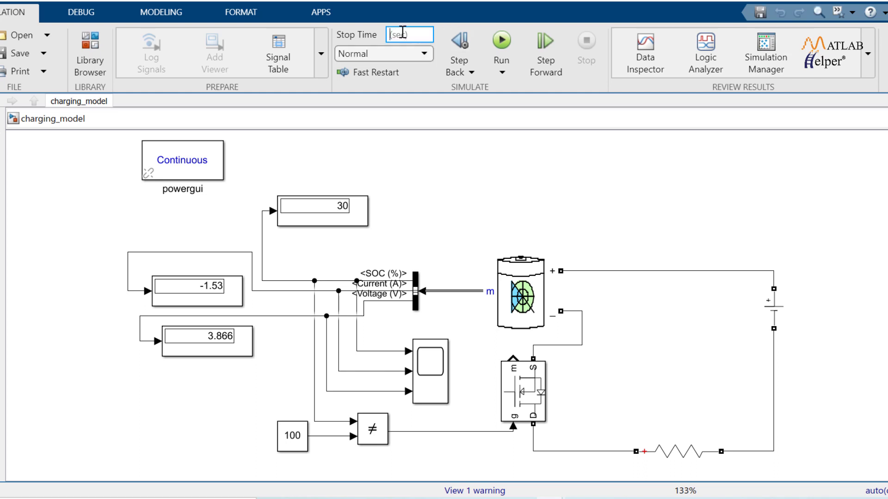
{"action": "type", "text": "2000"}
{"action": "left_click", "coordinate": [501, 40]}
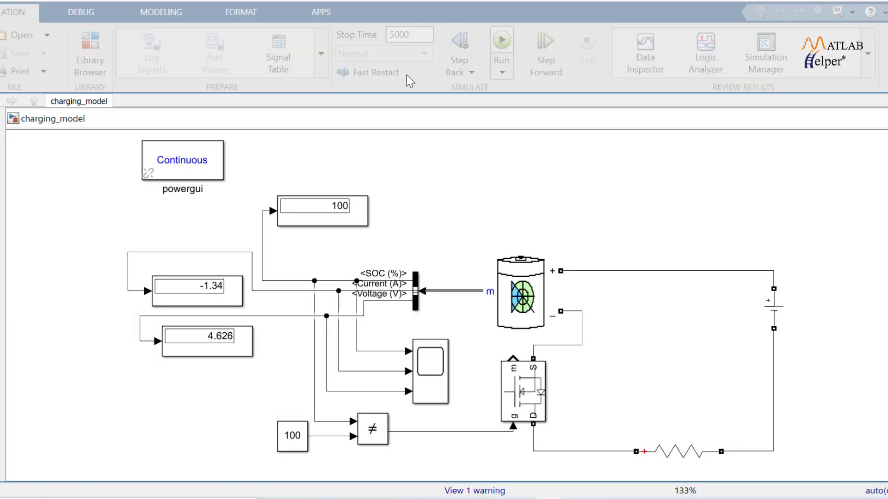
{"action": "double_click", "coordinate": [412, 35]}
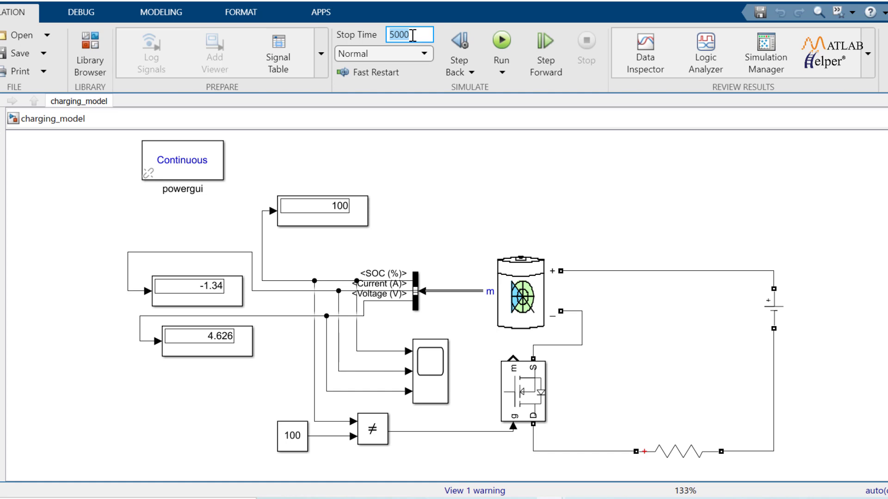
{"action": "type", "text": "6000"}
{"action": "left_click", "coordinate": [508, 35]}
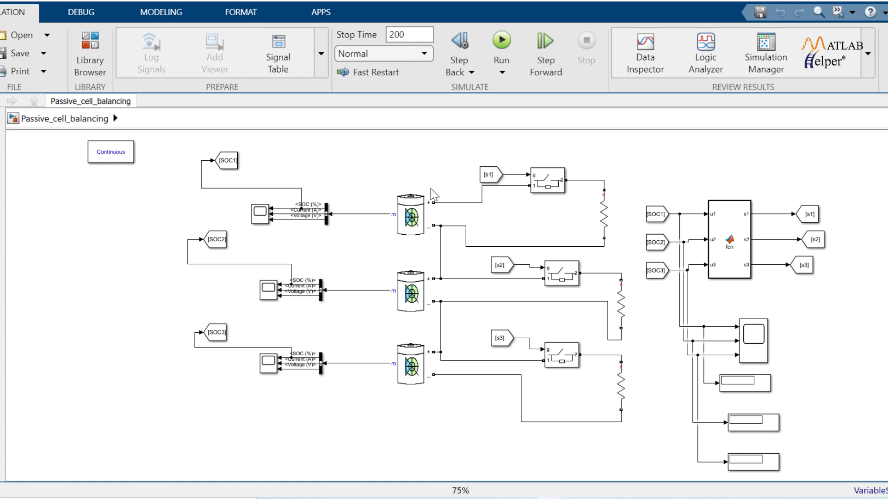
{"action": "left_click", "coordinate": [408, 377]}
{"action": "left_click", "coordinate": [493, 293]}
{"action": "left_click", "coordinate": [562, 267]}
{"action": "left_click", "coordinate": [558, 358]}
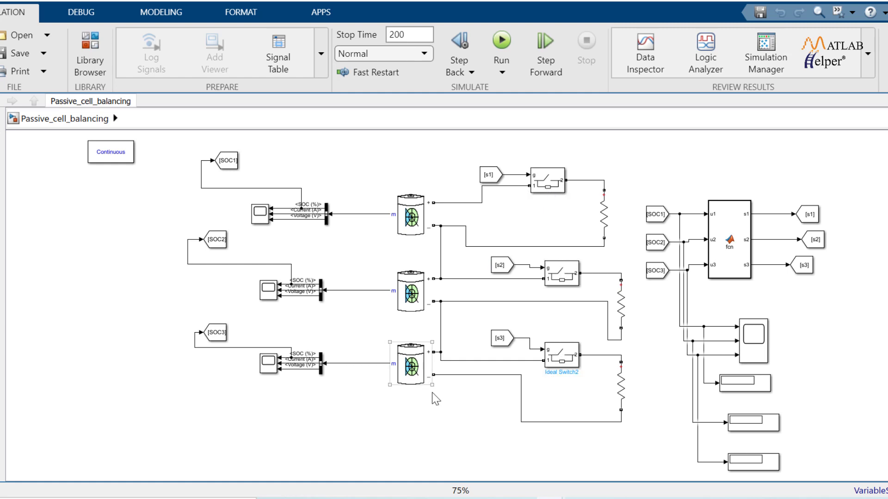
{"action": "left_click", "coordinate": [460, 431]}
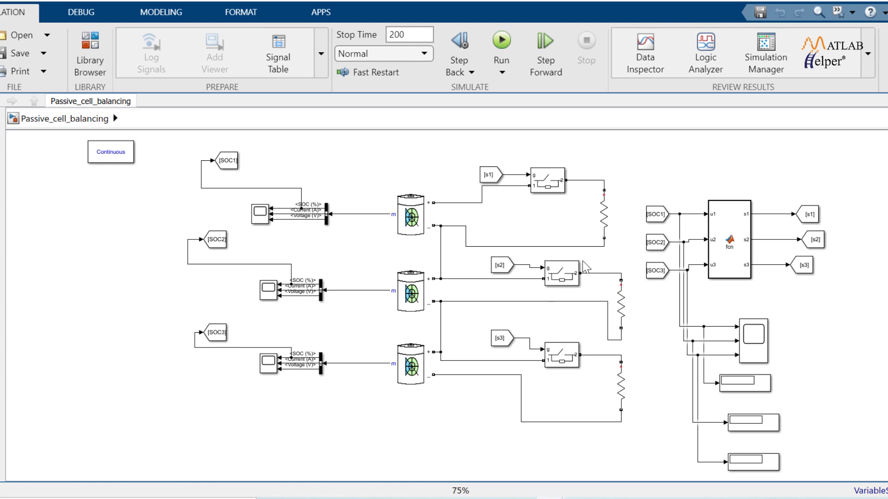
{"action": "left_click", "coordinate": [731, 234]}
{"action": "left_click", "coordinate": [311, 157]}
{"action": "left_click", "coordinate": [797, 211]}
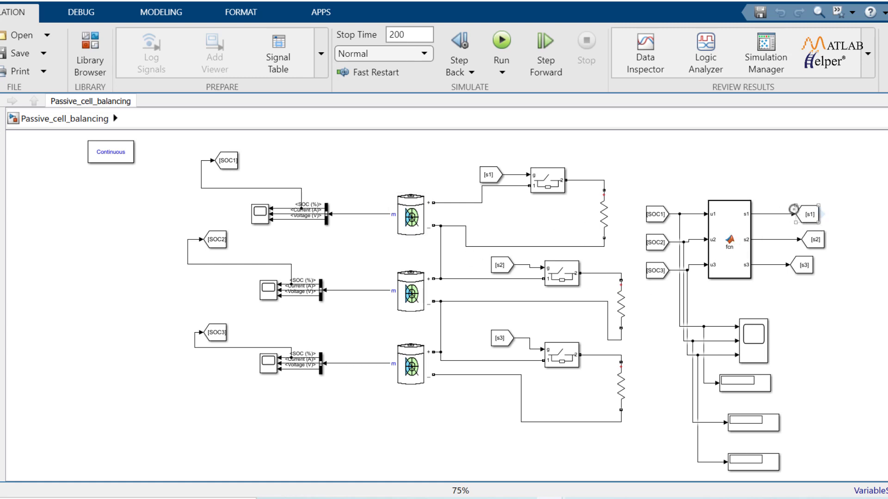
{"action": "left_click", "coordinate": [812, 226]}
{"action": "left_click", "coordinate": [543, 181]}
{"action": "left_click", "coordinate": [476, 197]}
{"action": "left_click", "coordinate": [501, 178]}
{"action": "left_click", "coordinate": [497, 289]}
Run the balancing model at stop time 0 to show initial cell SOCs 60, 70 and 50.
{"action": "double_click", "coordinate": [407, 33]}
{"action": "type", "text": "0"}
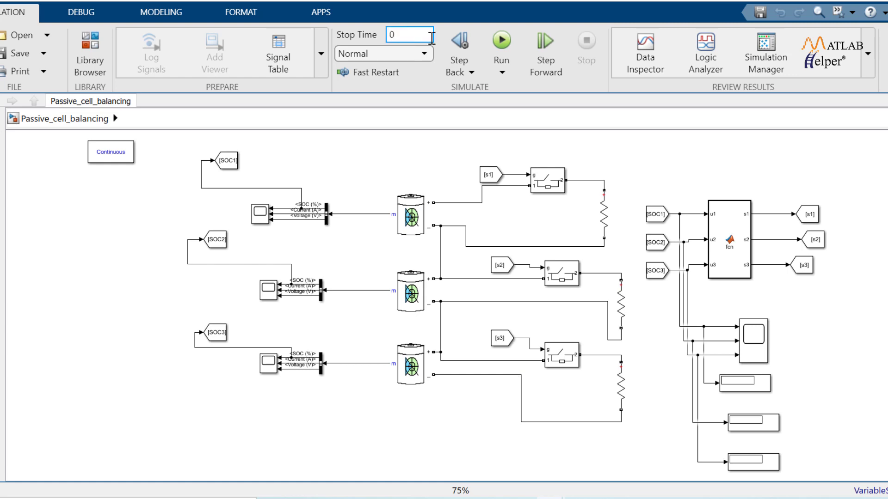
{"action": "left_click", "coordinate": [501, 40]}
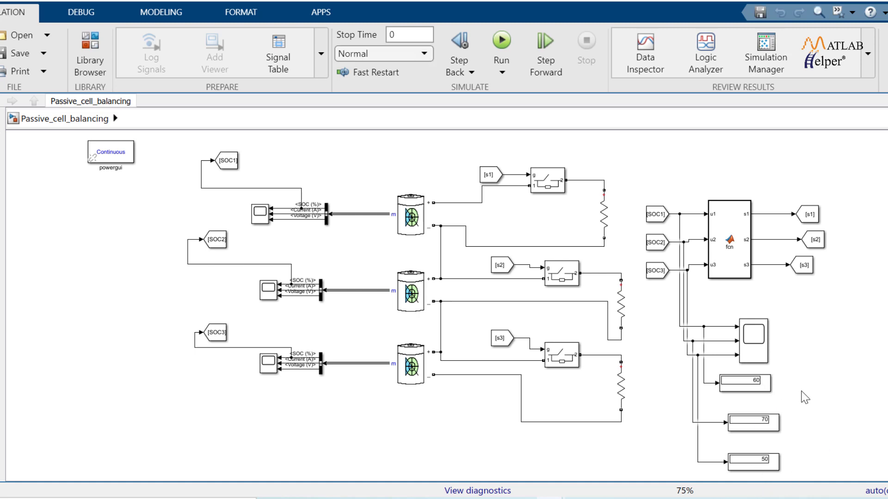
{"action": "left_click", "coordinate": [763, 461]}
Simulate passive balancing for 200 s so cell SOCs converge near 48.93, 48.9 and 49.5.
{"action": "left_click", "coordinate": [395, 34]}
{"action": "double_click", "coordinate": [394, 33]}
{"action": "type", "text": "200"}
{"action": "left_click", "coordinate": [506, 37]}
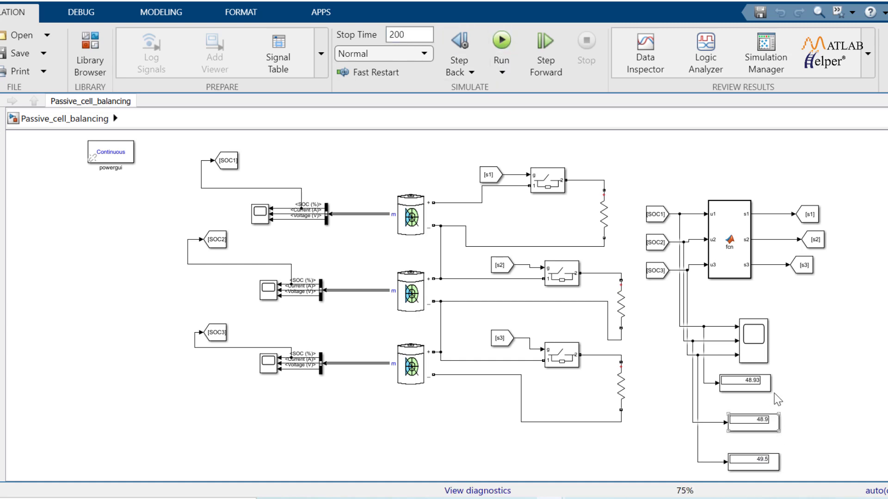